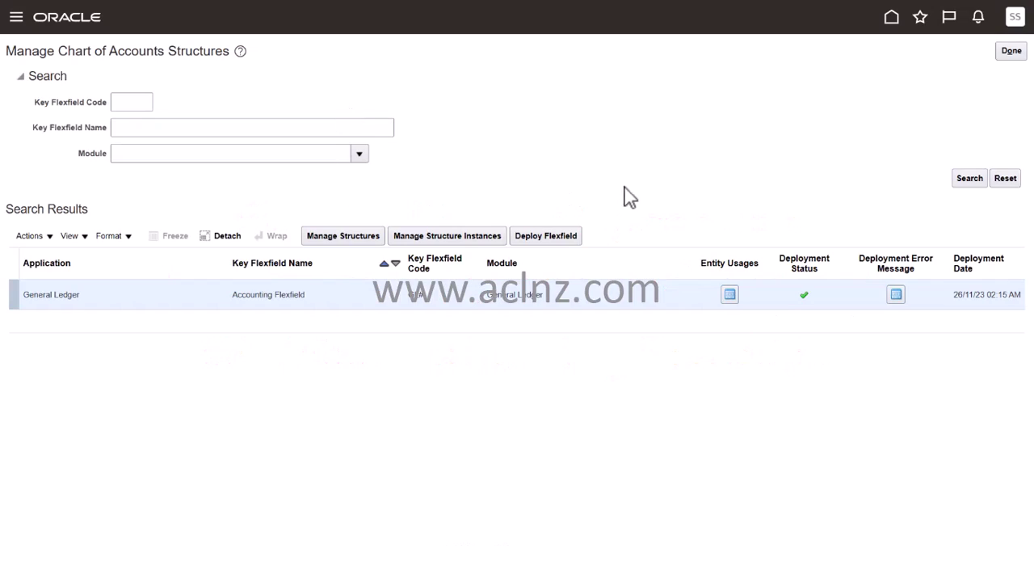
Look up the release version and database compatibility in the application information, then close it
click(1014, 20)
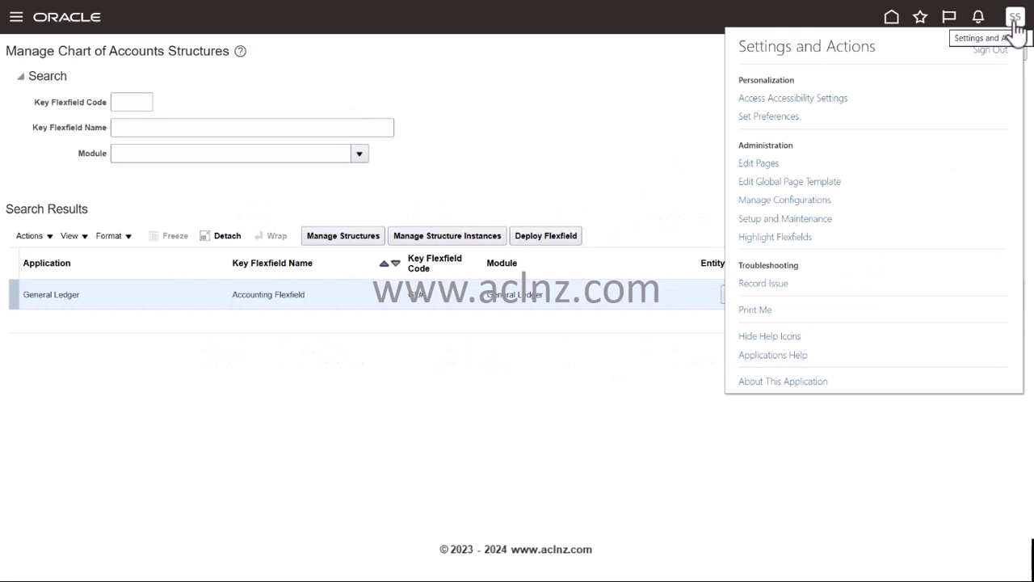
click(776, 384)
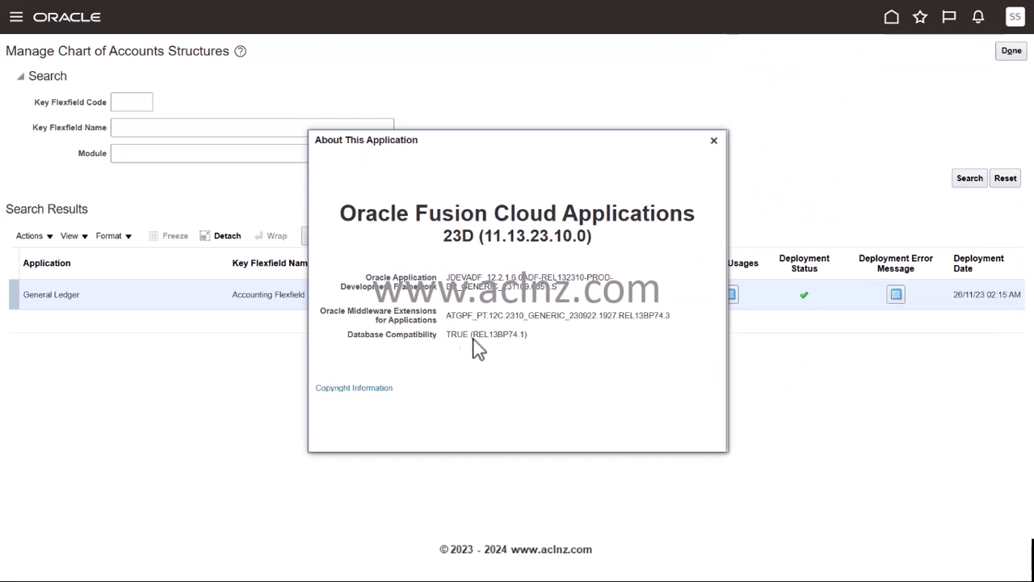
drag(471, 338, 497, 338)
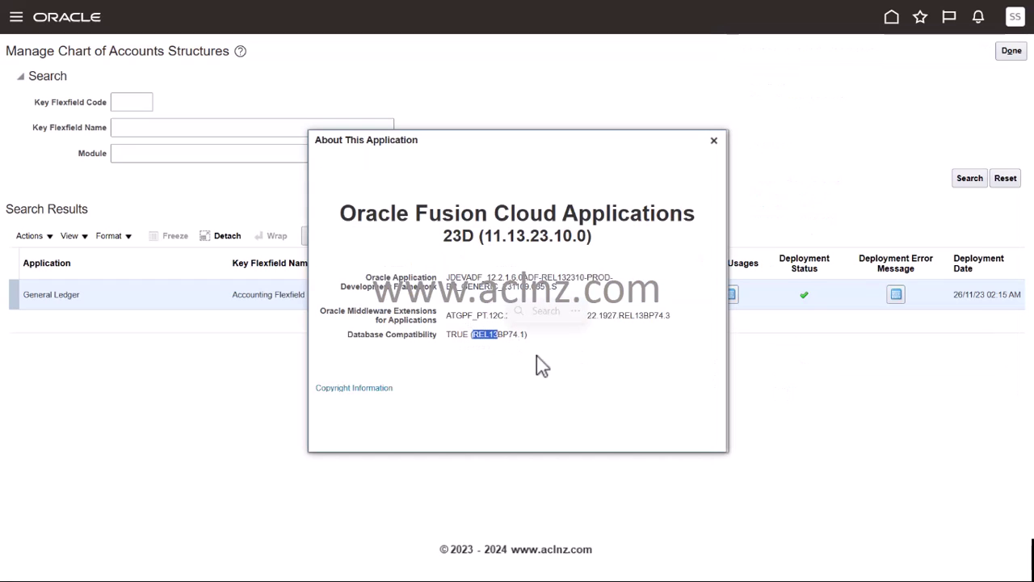
click(451, 248)
drag(444, 236, 471, 239)
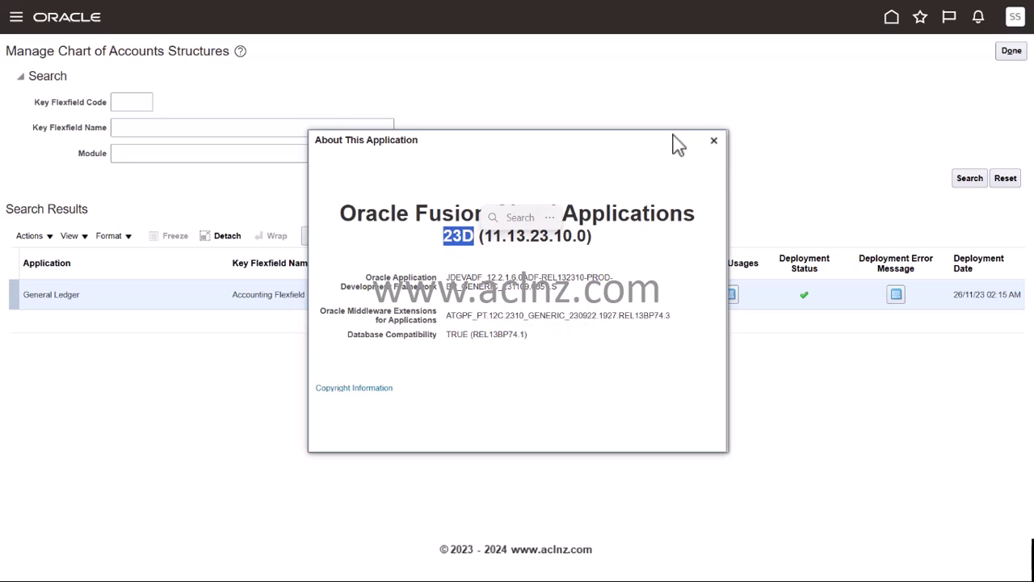
click(713, 140)
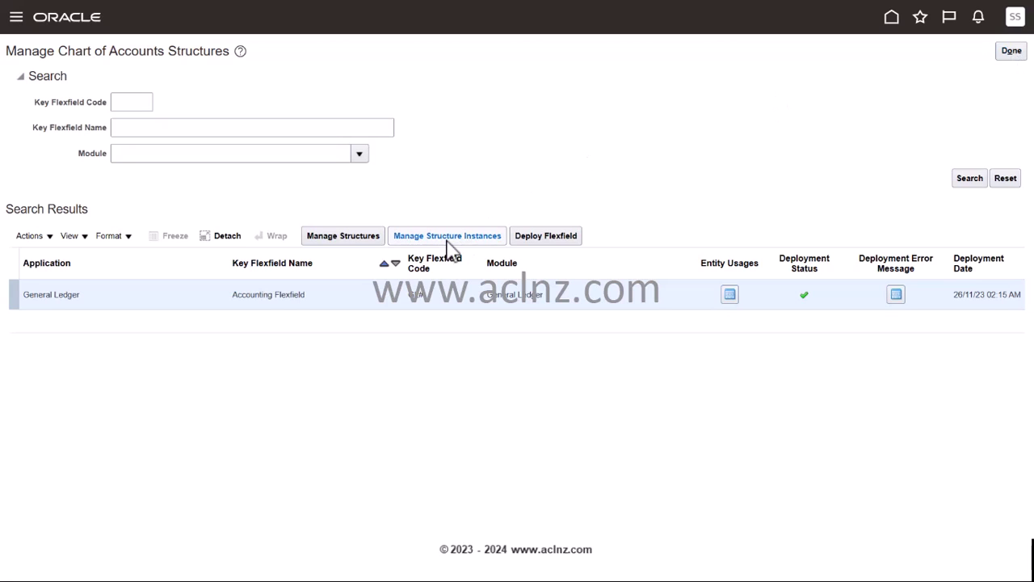
Open the Manage Chart of Accounts Structure Instances task, find the General Ledger accounting flexfield and start a new structure instance for it
click(1013, 52)
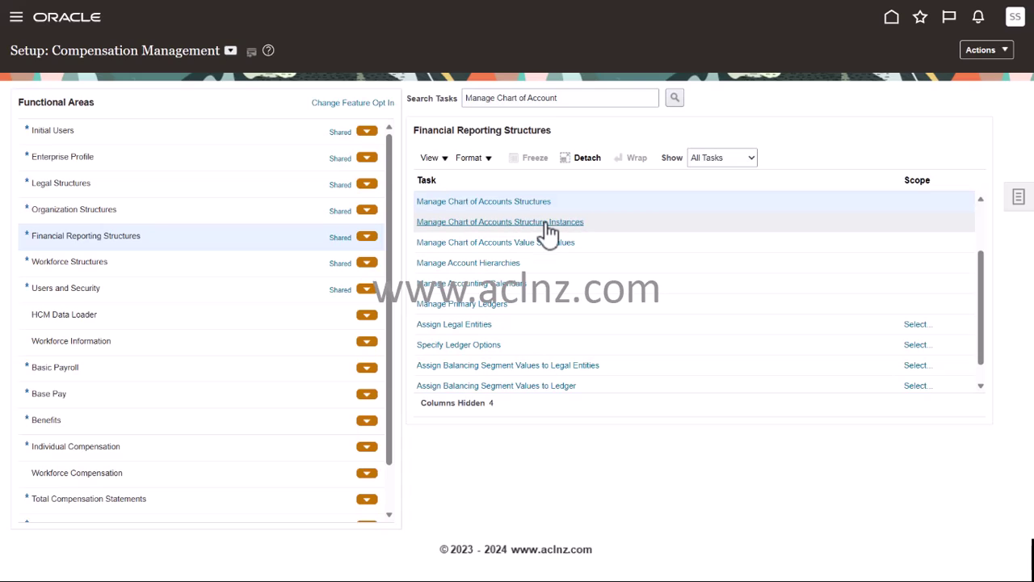
click(549, 230)
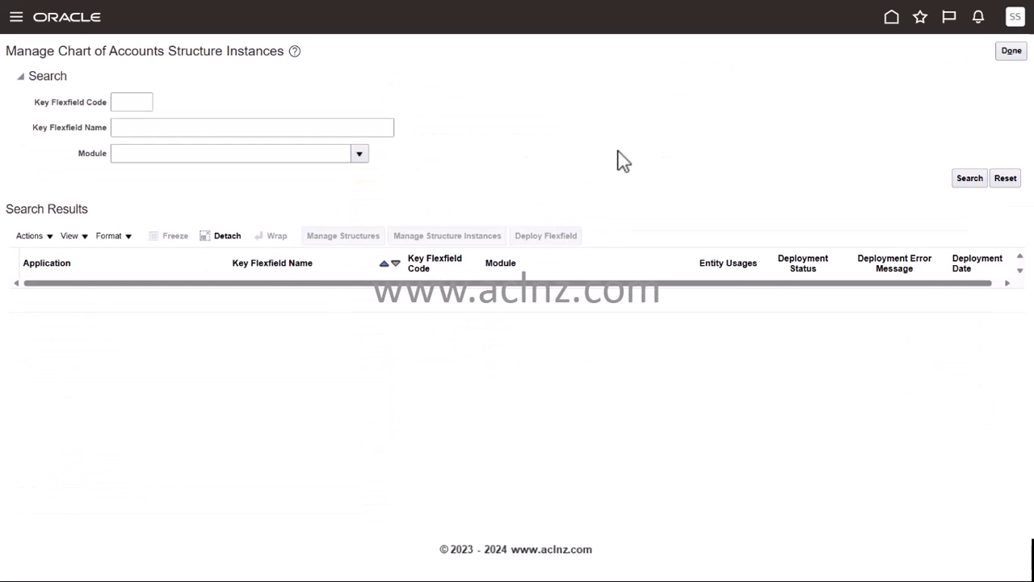
click(969, 181)
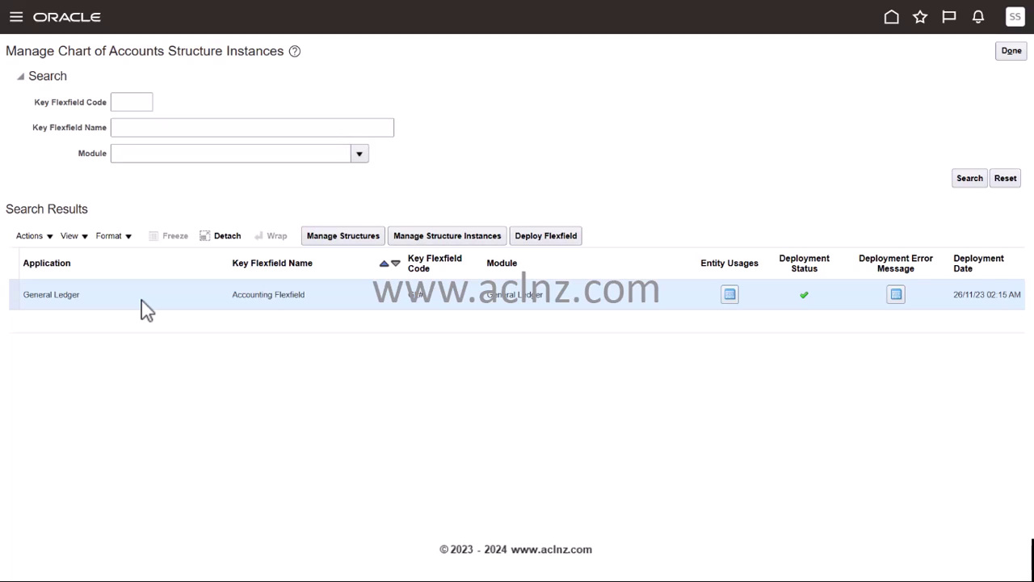
click(447, 247)
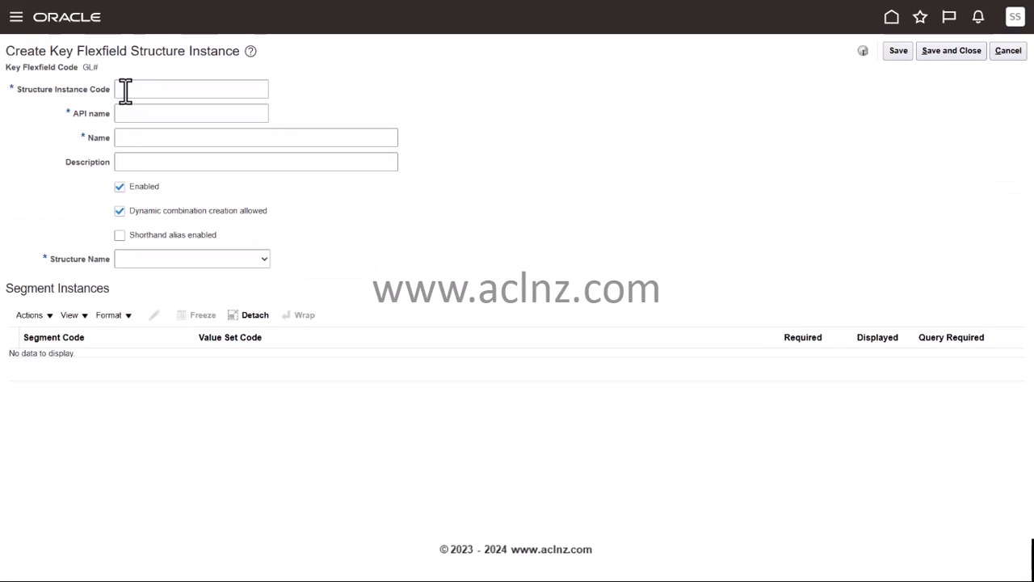
Enter OR_GL_AC_INSTANCE as the structure instance code and let the API name fill in from it
click(125, 89)
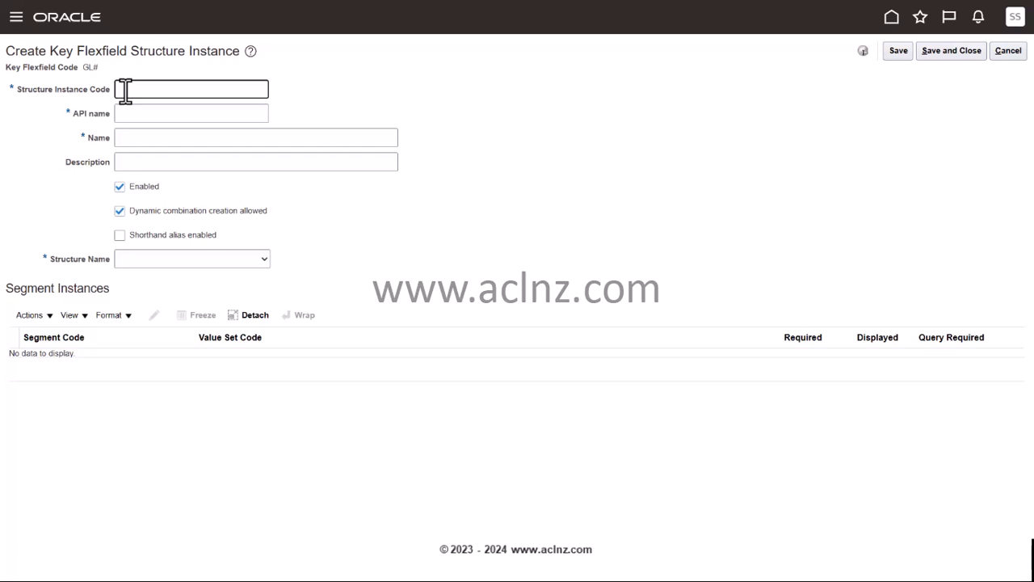
text(CR)
text(_)
text(GL)
text(_AC)
text(_)
text(INSTANCE)
click(130, 117)
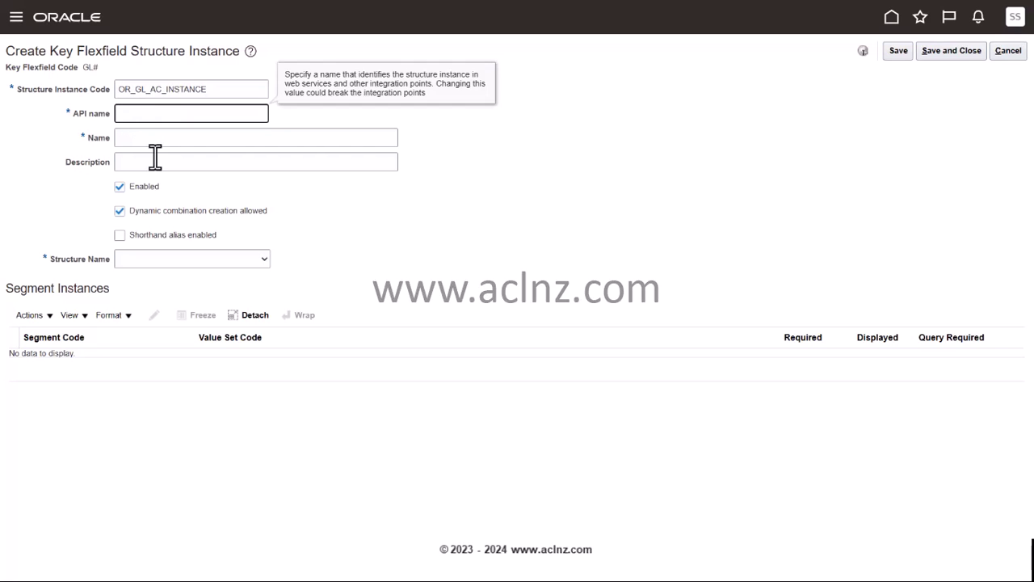
Name the instance "Orange GL Accounting Flexfield Structure Instance" and copy the same text into its description
click(135, 137)
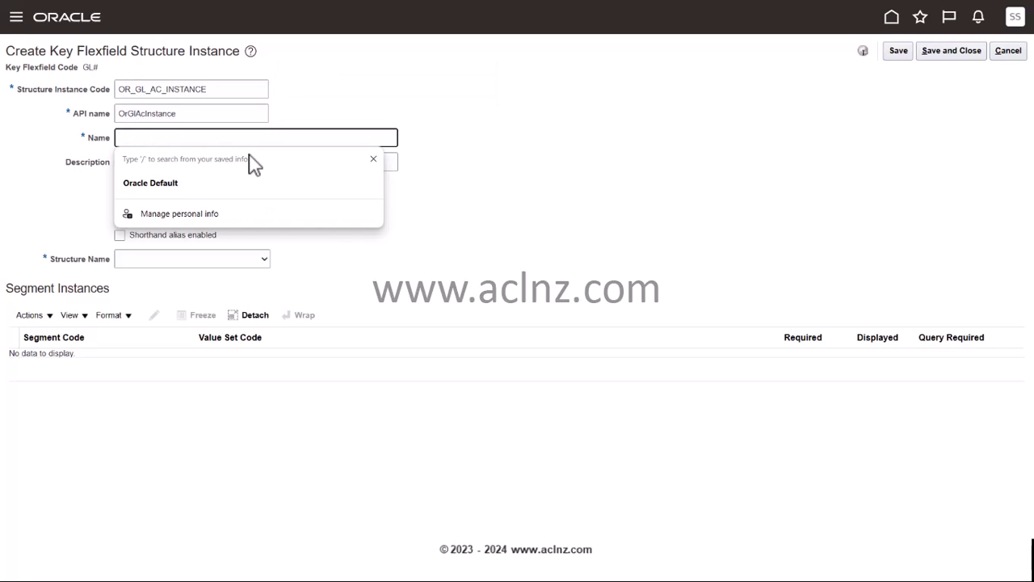
text(Orange )
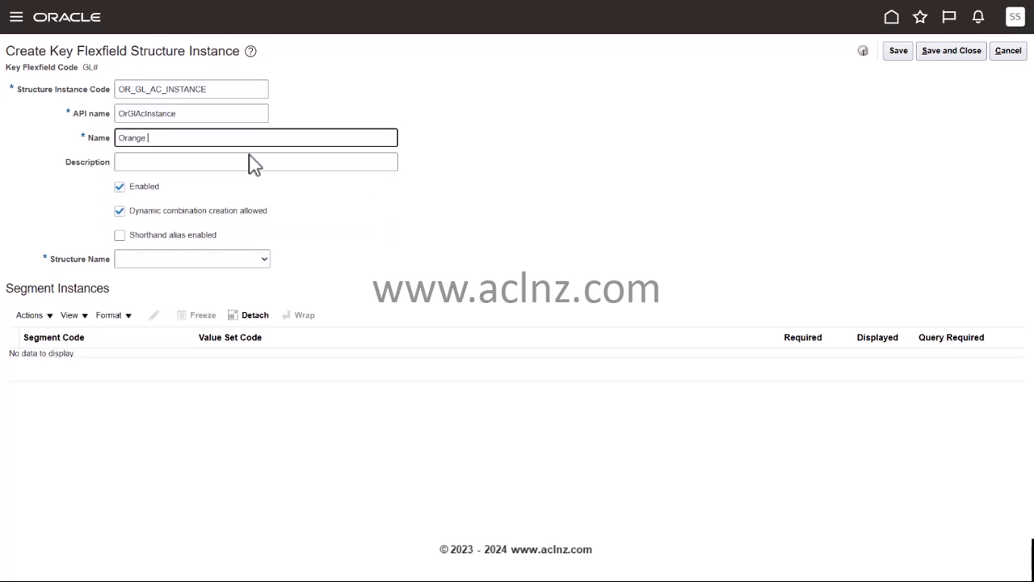
text(GL Accounting Flexfield St)
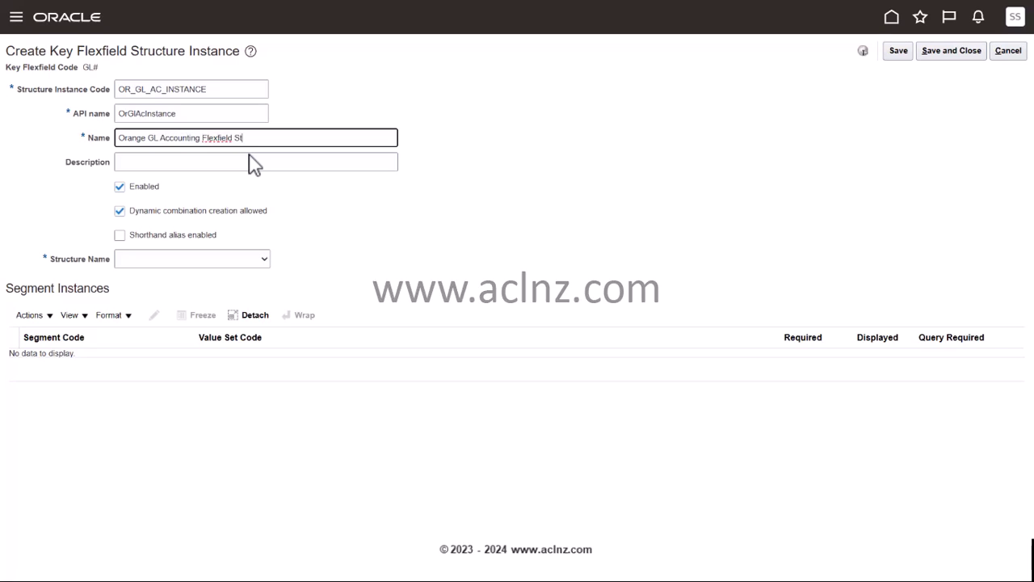
text(ructure Instance)
drag(306, 139, 51, 150)
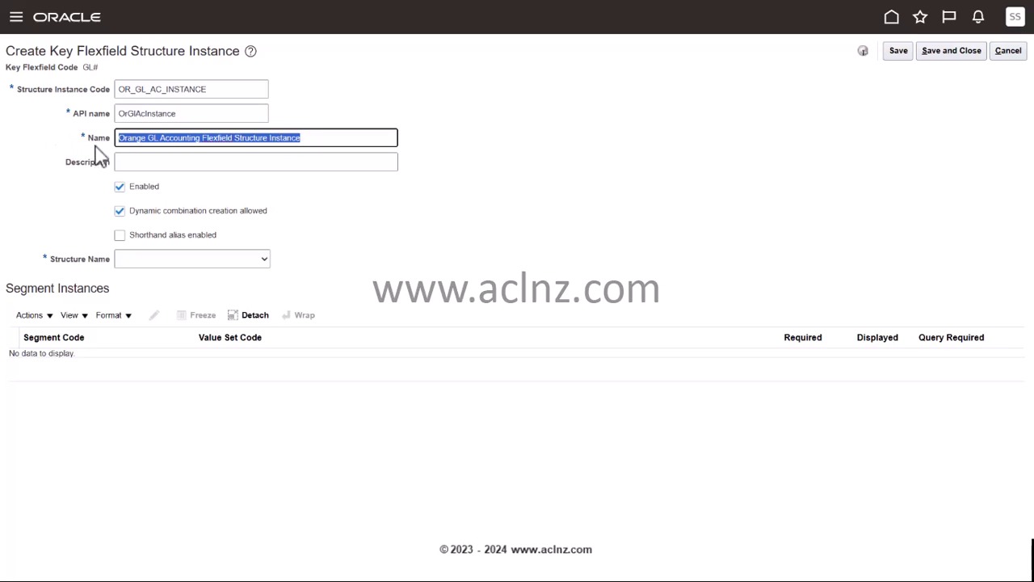
key(ctrl+c)
click(148, 163)
key(ctrl+v)
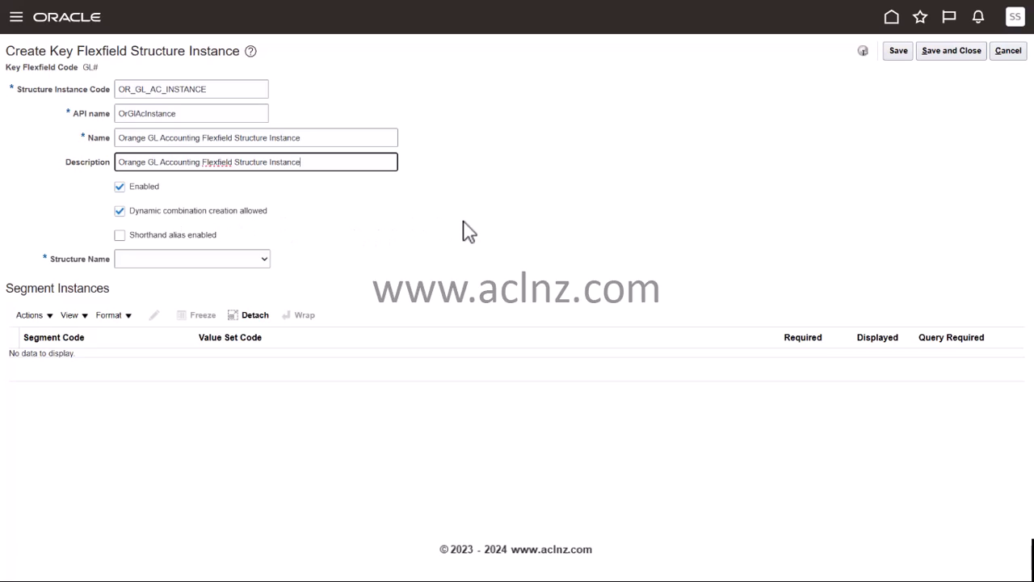
Enable the shorthand alias, assign the Orange GL Chart of Accounts Structure, and save and close the structure instance
click(119, 236)
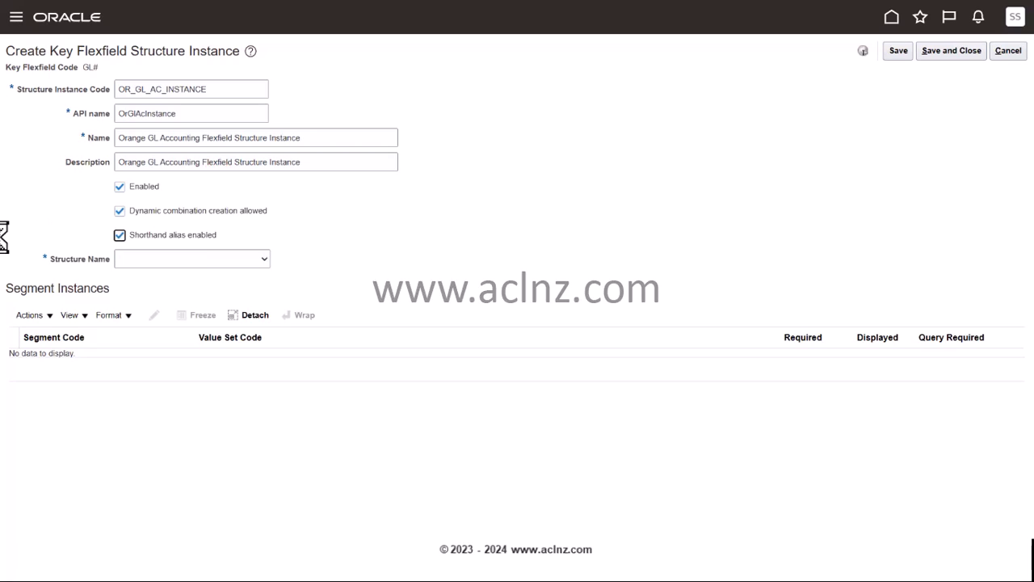
click(264, 261)
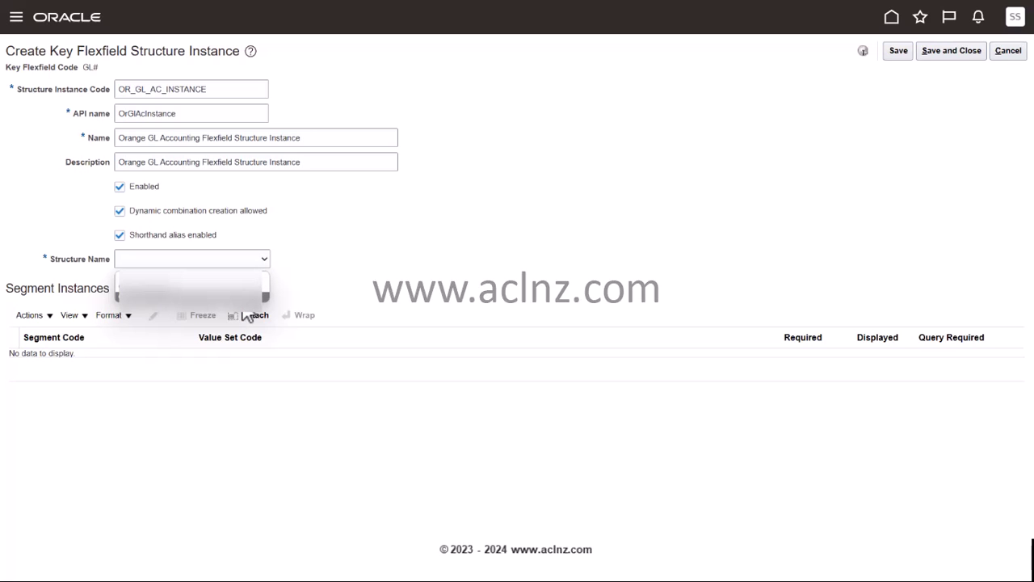
click(243, 297)
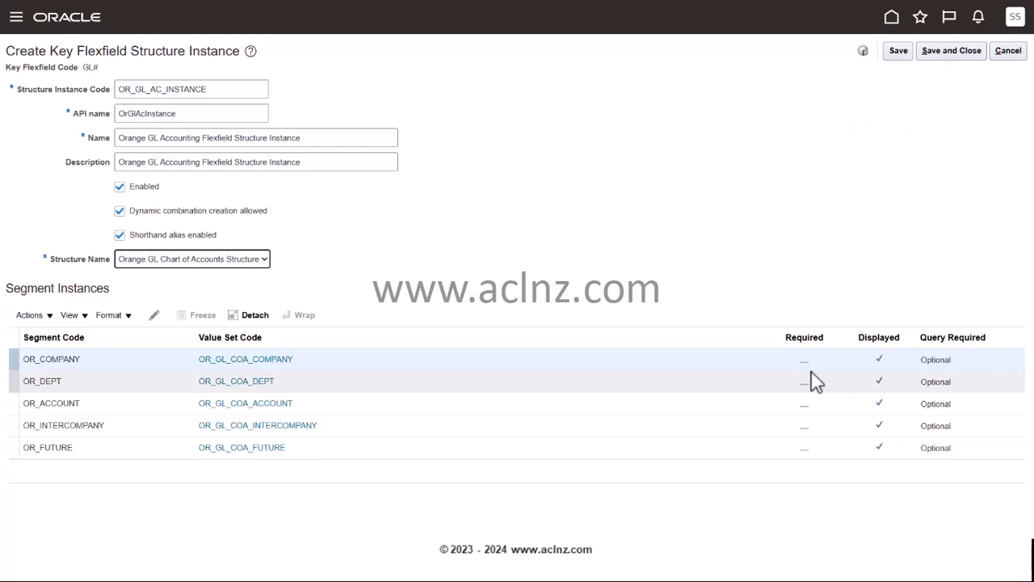
click(953, 51)
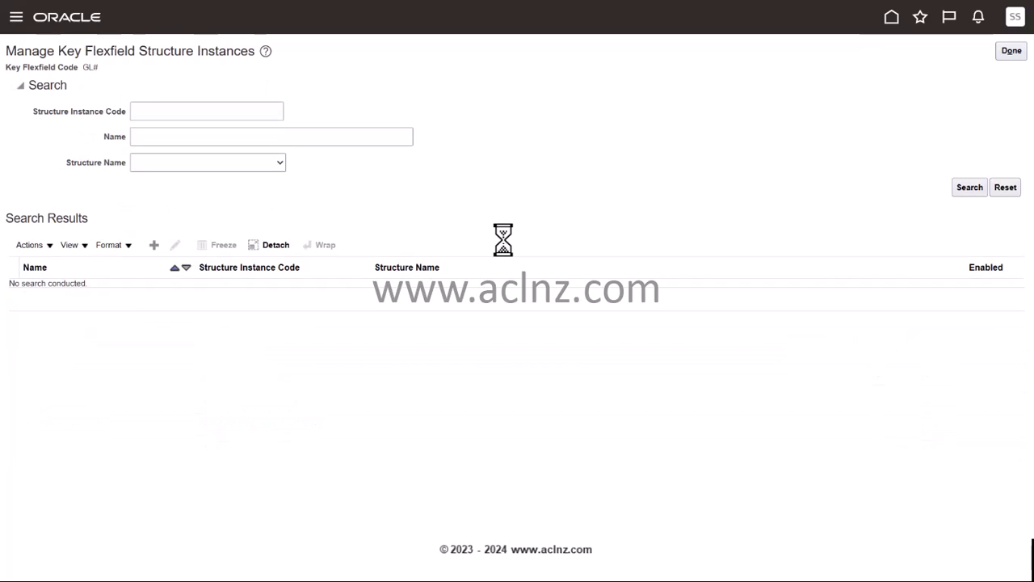
click(1011, 51)
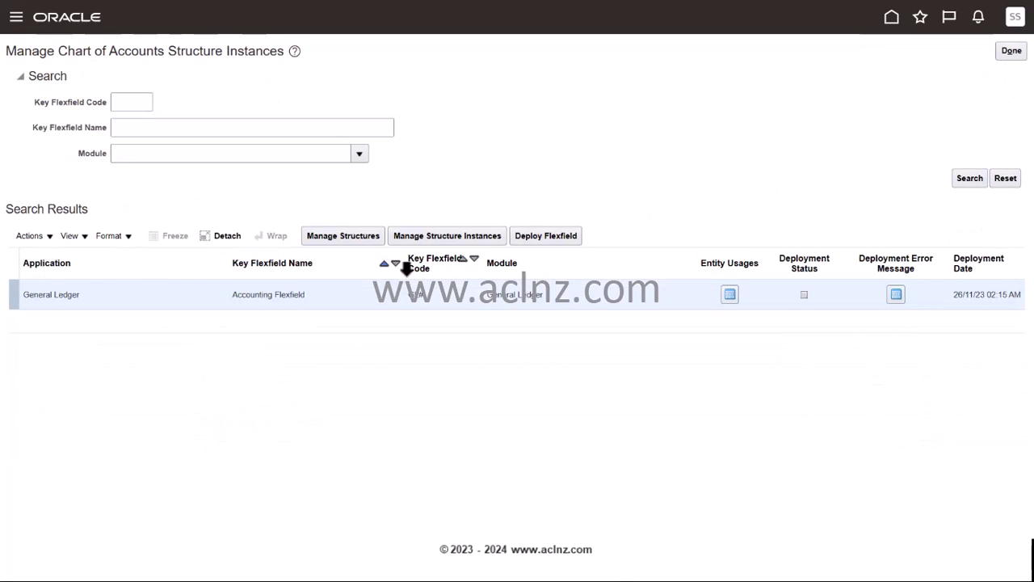
Review the OR_GL_COA structure and its OR_COMPANY segment's label and default value set, then return to the flexfield list
click(340, 239)
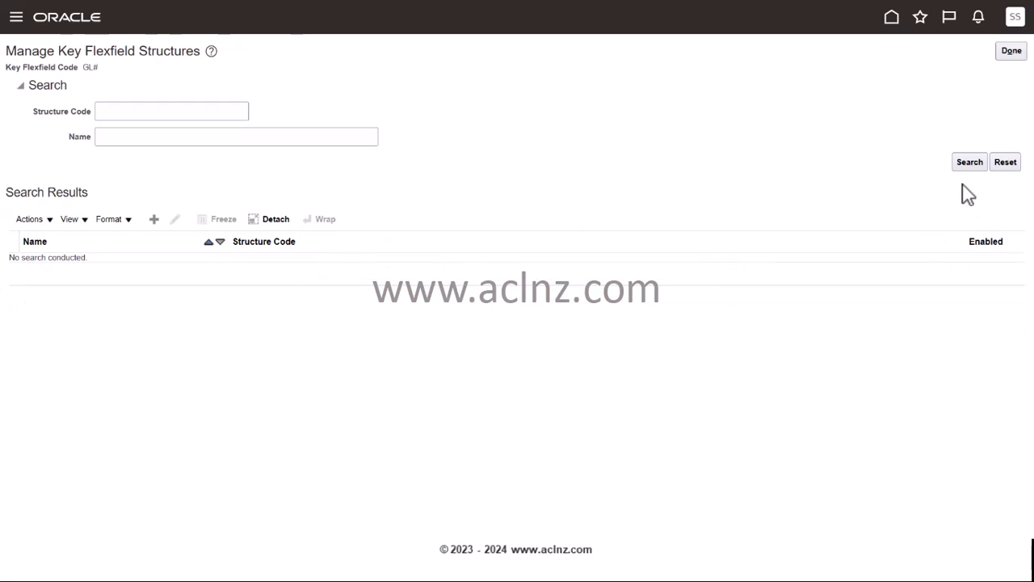
click(969, 161)
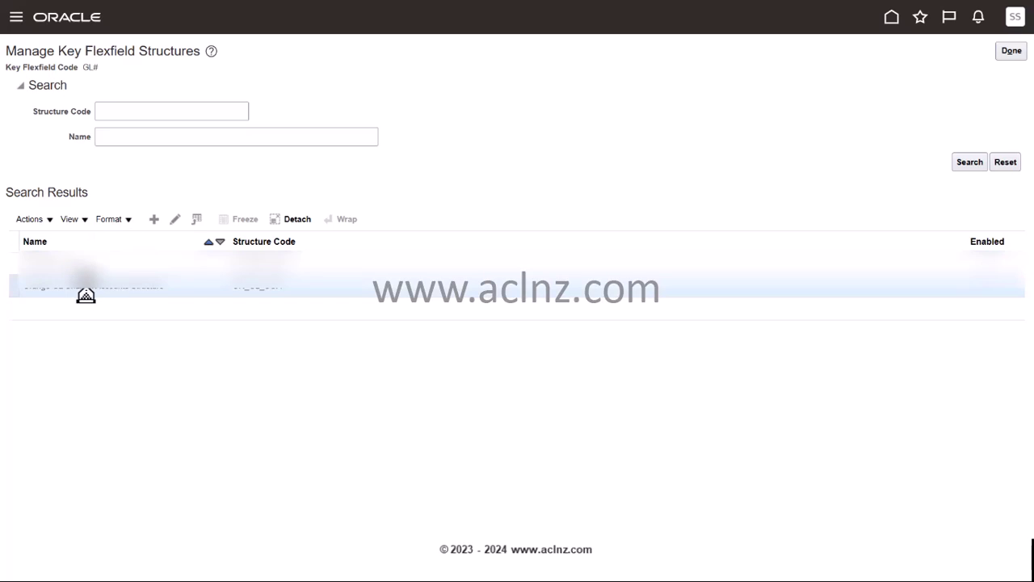
click(174, 219)
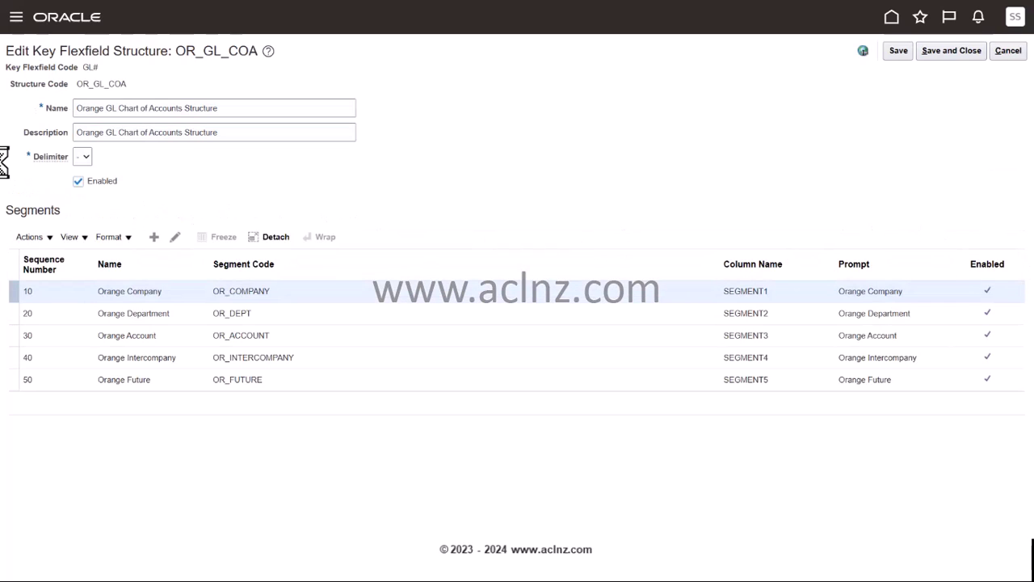
click(176, 238)
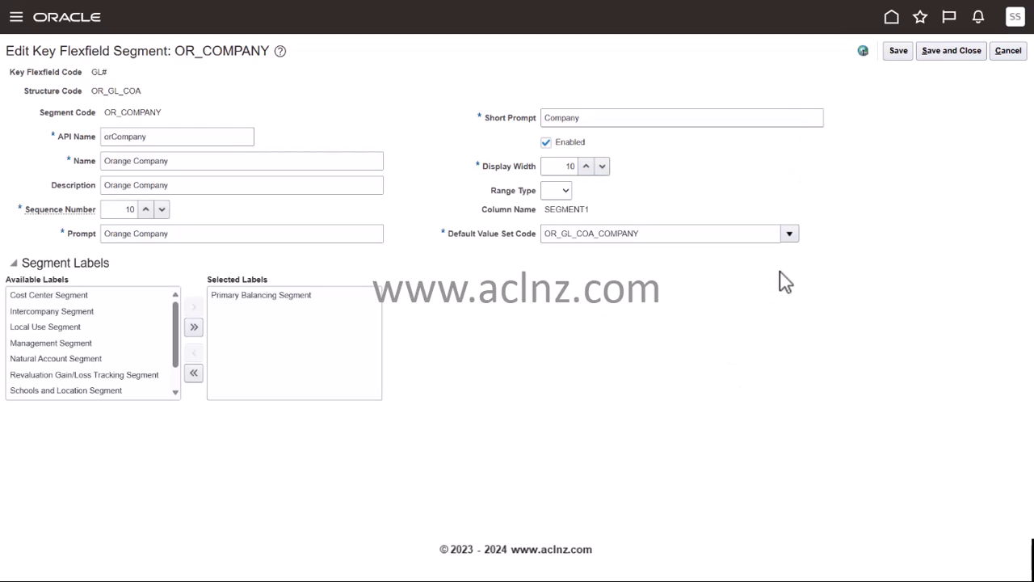
click(1008, 54)
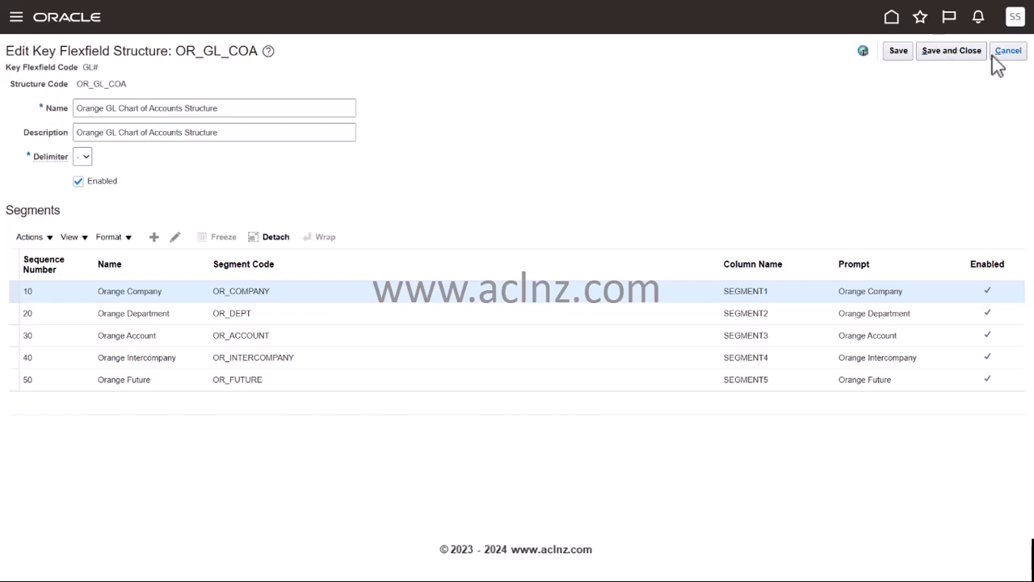
click(962, 58)
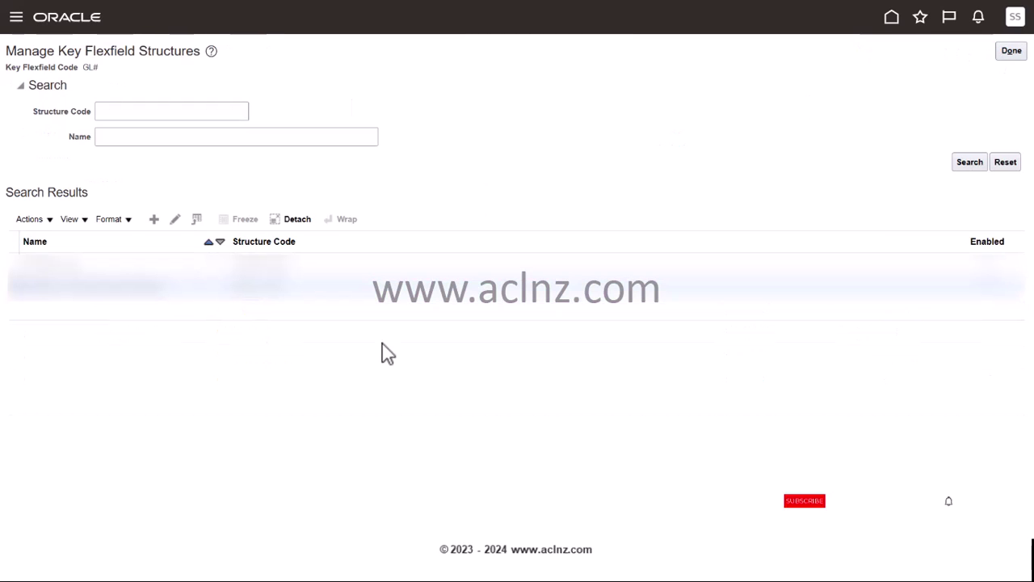
click(1009, 51)
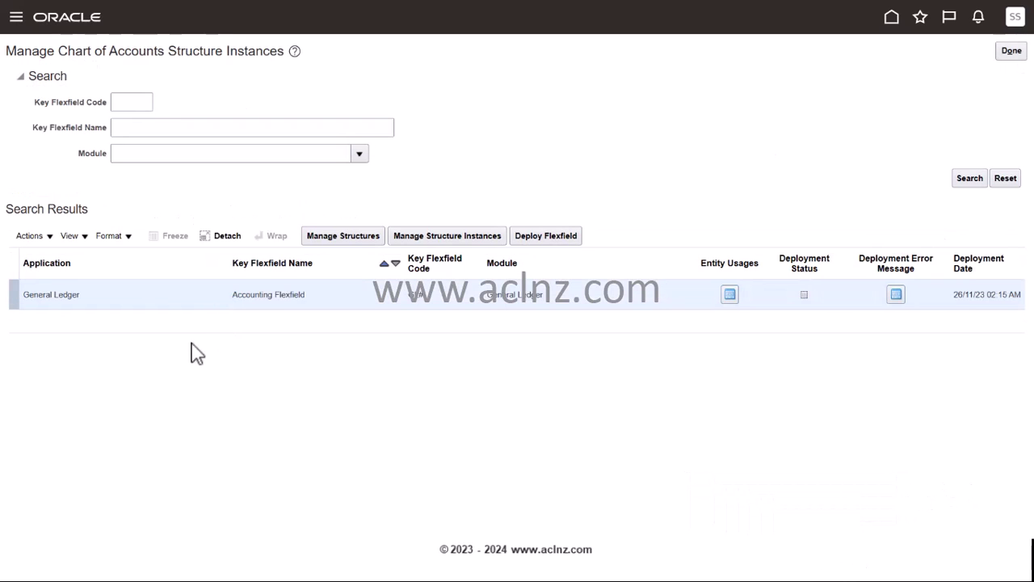
Deploy the General Ledger accounting flexfield and close the deployment dialog once it has finished
click(561, 238)
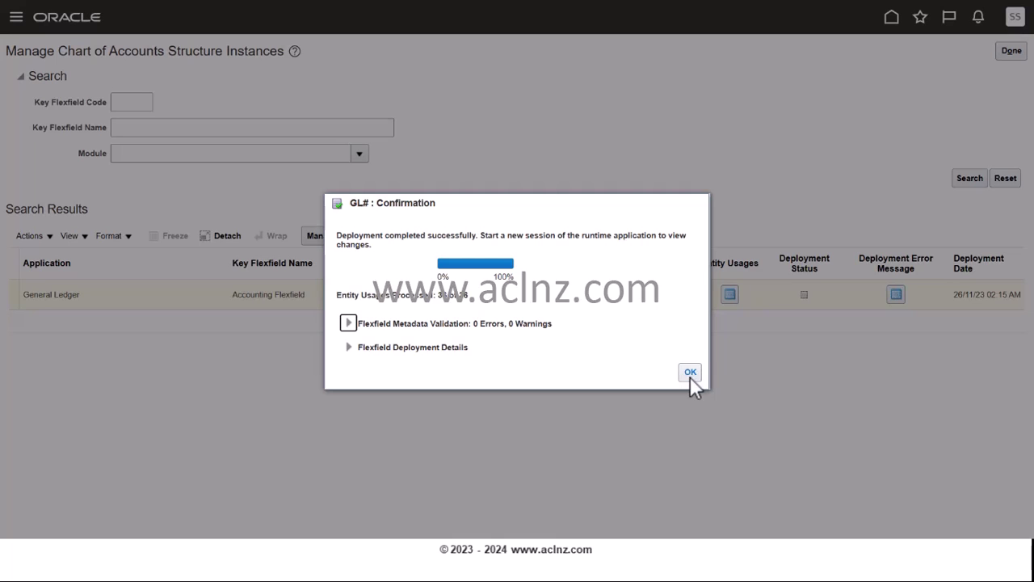
click(690, 373)
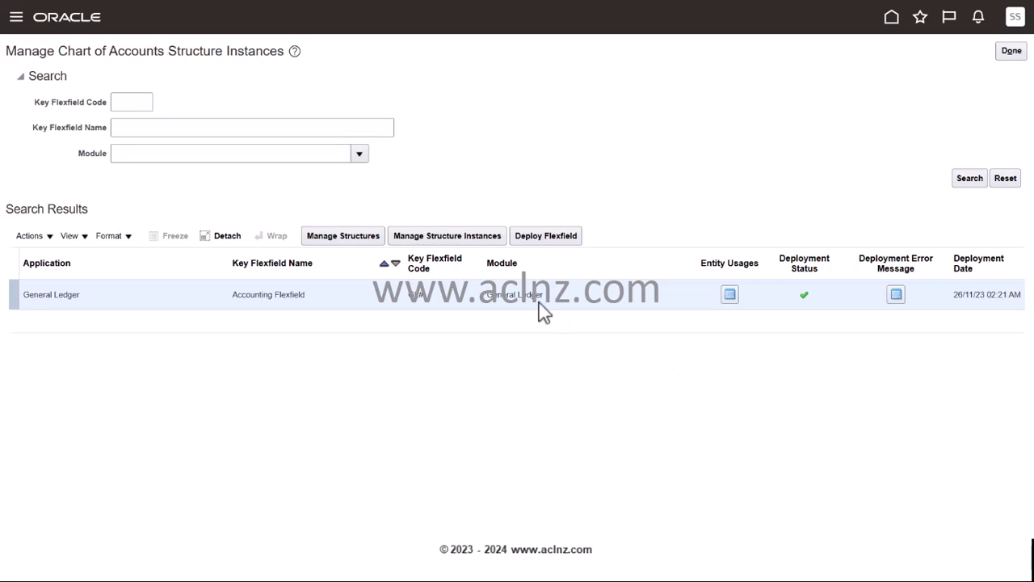
Find the structure instance with codes starting with OR, examine its segment instances' required and displayed settings, and return to the flexfield list
click(483, 237)
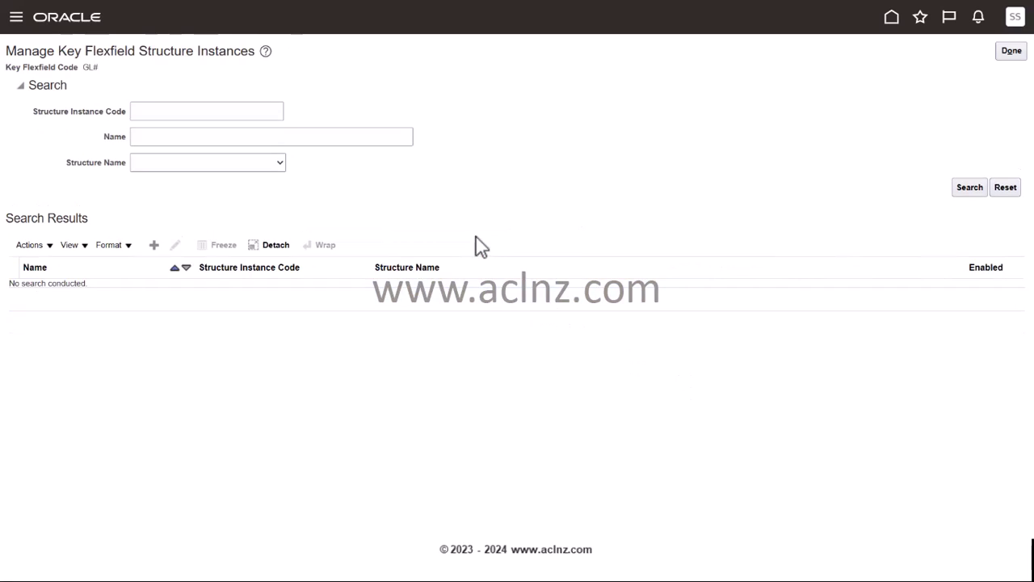
click(232, 111)
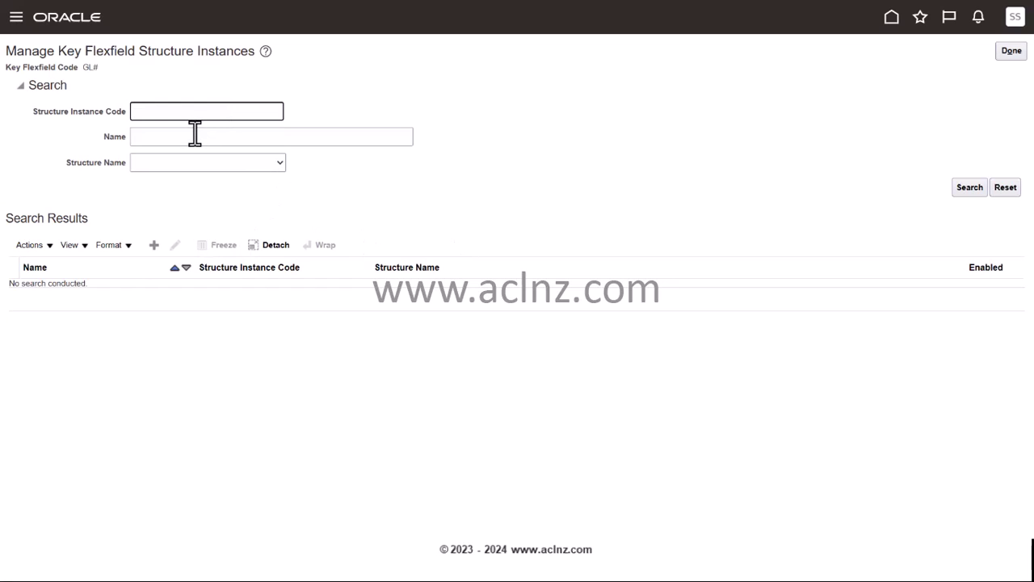
text(OR)
click(969, 188)
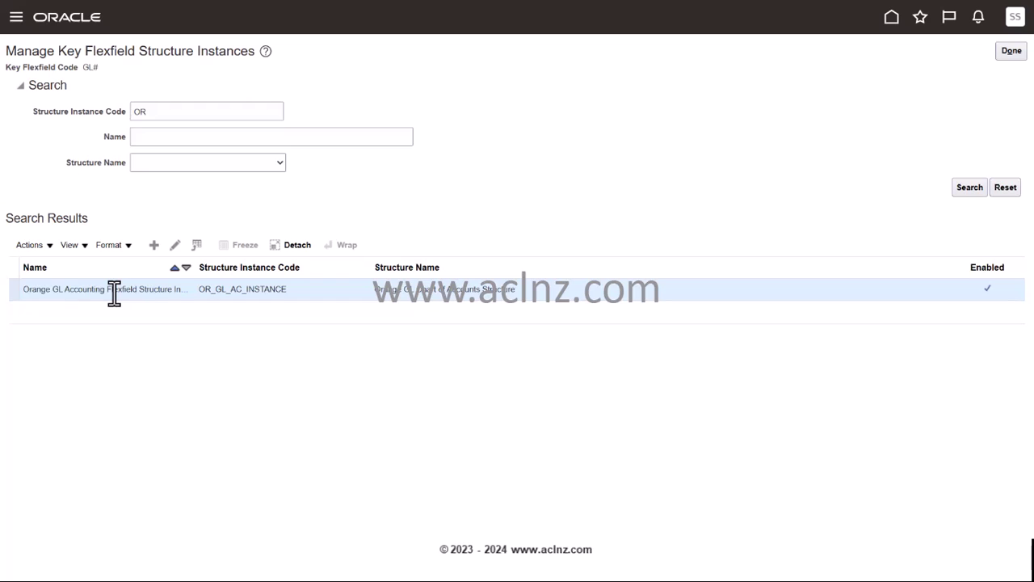
click(175, 245)
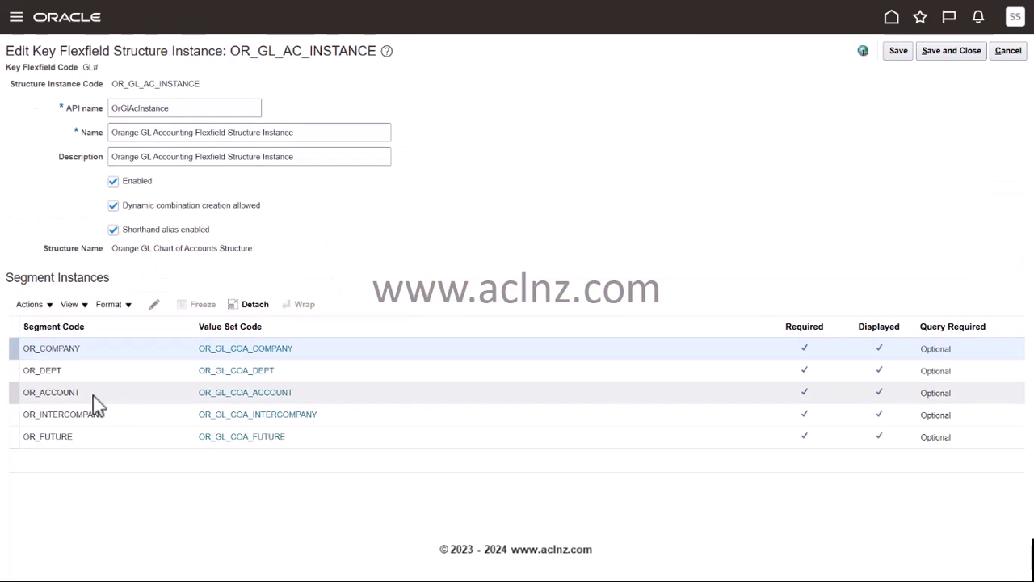
click(94, 376)
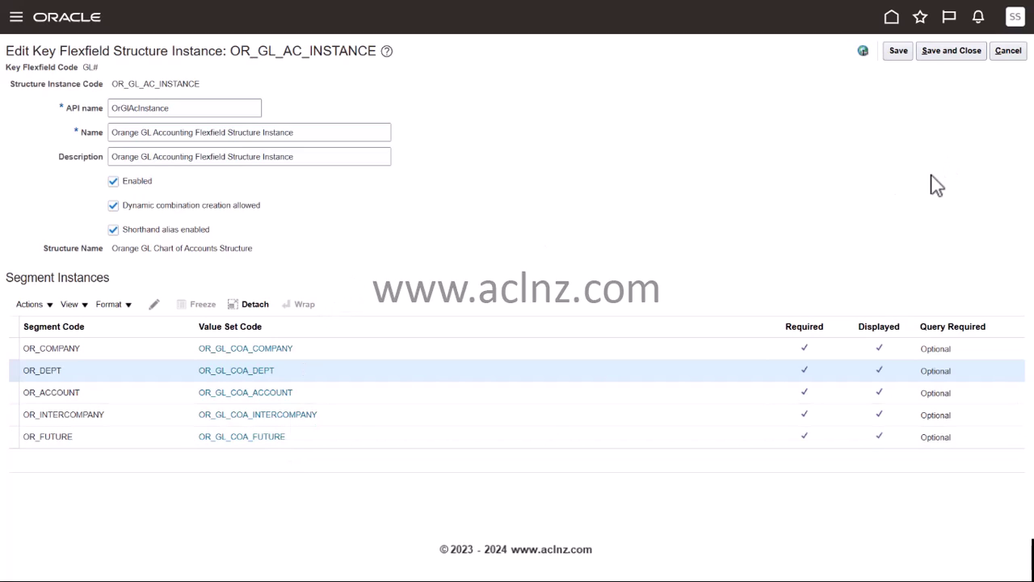
click(1008, 51)
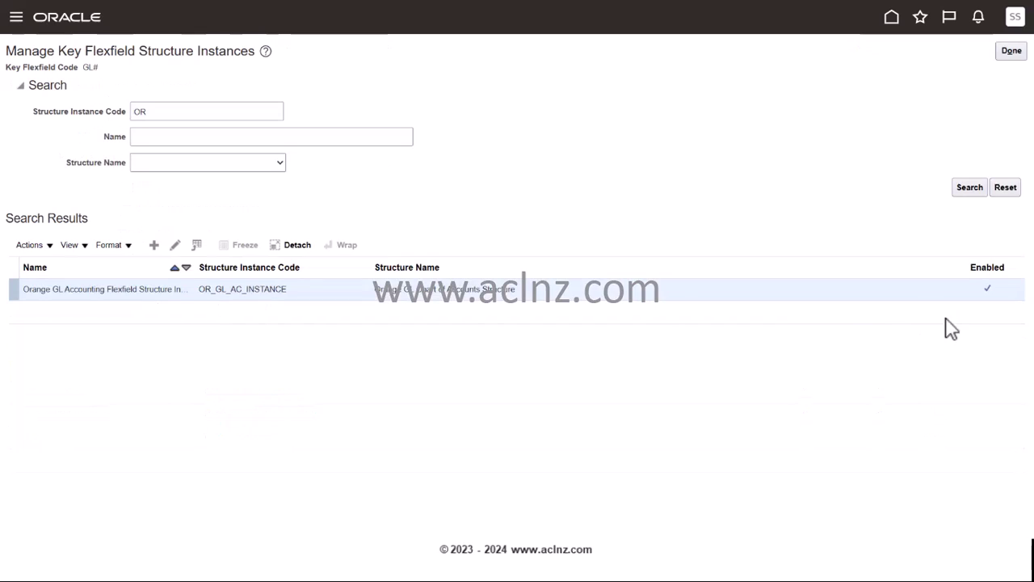
click(1007, 51)
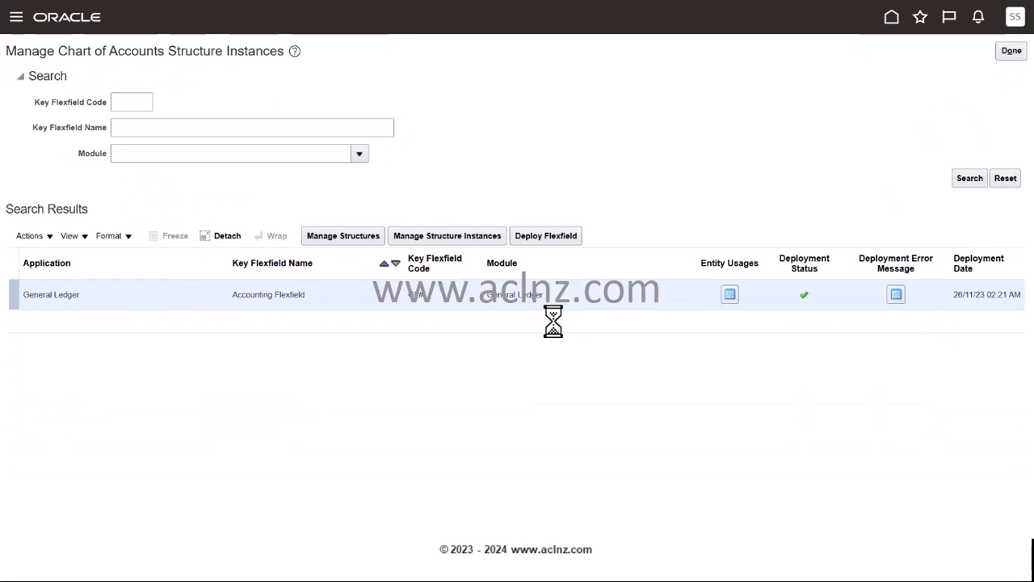